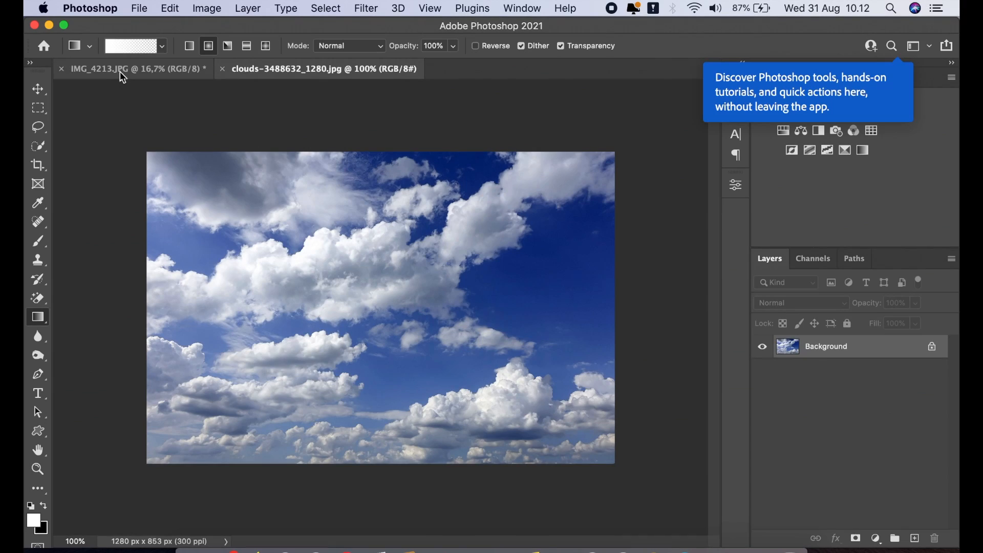
- In the waterfall photo, duplicate the Background layer and hide the original Background layer
left_click(122, 73)
left_click(40, 88)
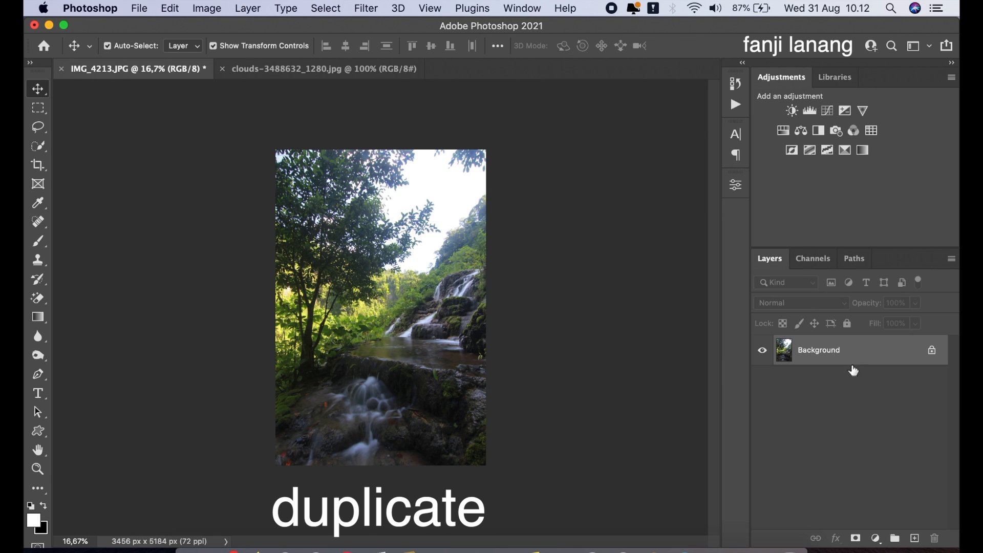
left_click_drag(877, 361, 914, 538)
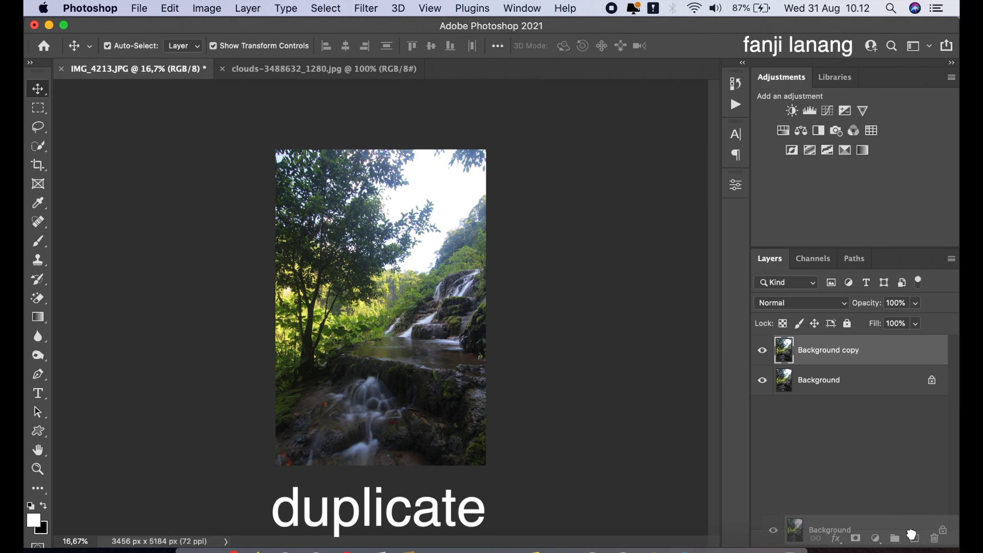
left_click(761, 380)
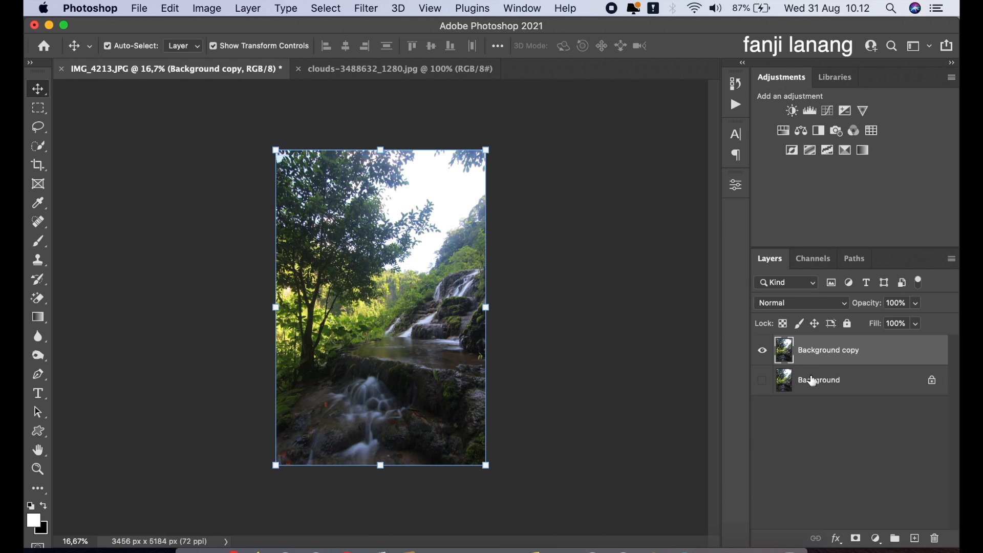
- Select the sky by lassoing a small patch of it and extending the selection to similar colours with the Magic Wand
left_click_drag(38, 127, 86, 128)
left_click(451, 184)
mouse_move(451, 185)
left_mouse_down()
mouse_move(440, 192)
mouse_move(454, 205)
mouse_move(462, 184)
mouse_move(452, 185)
left_mouse_up()
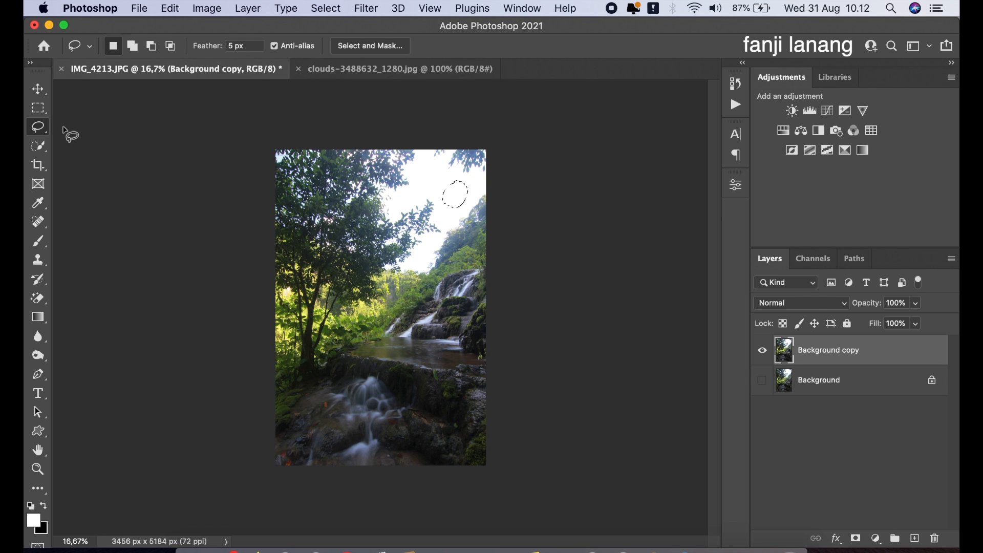
left_click(45, 145)
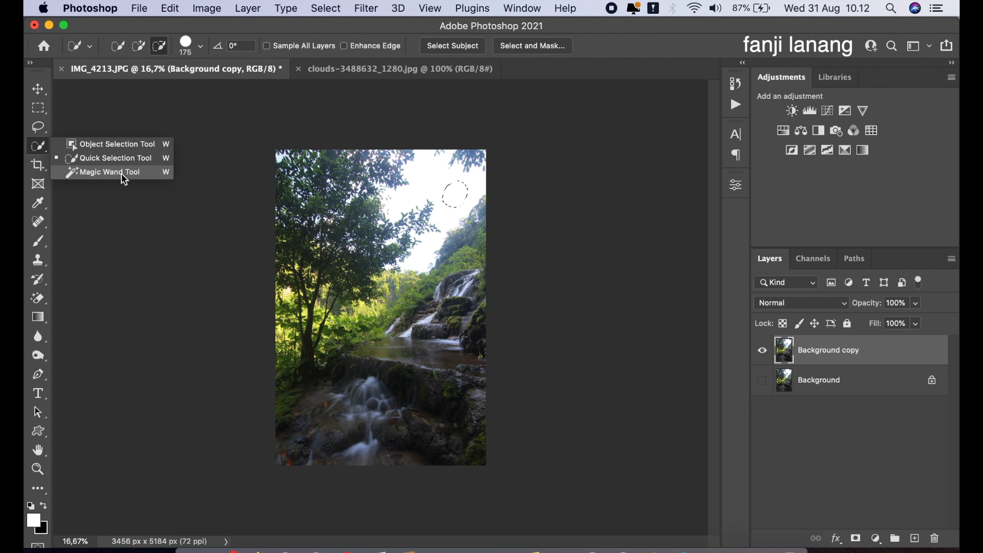
left_click(120, 172)
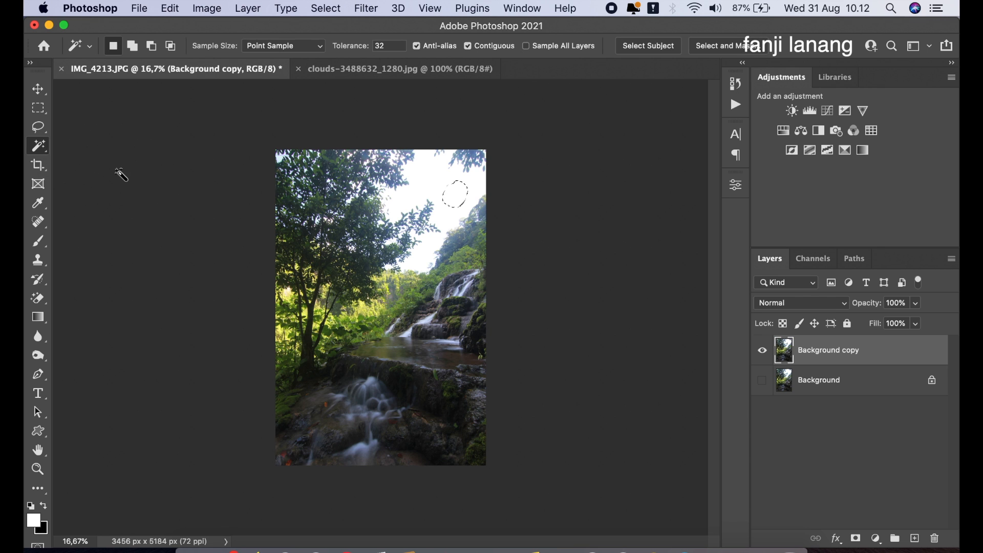
right_click(454, 197)
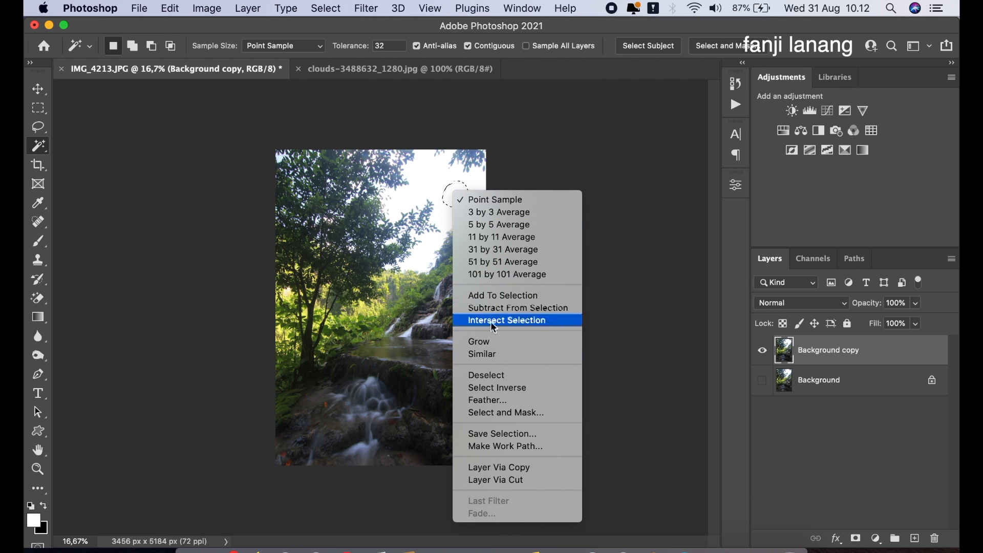
left_click(500, 355)
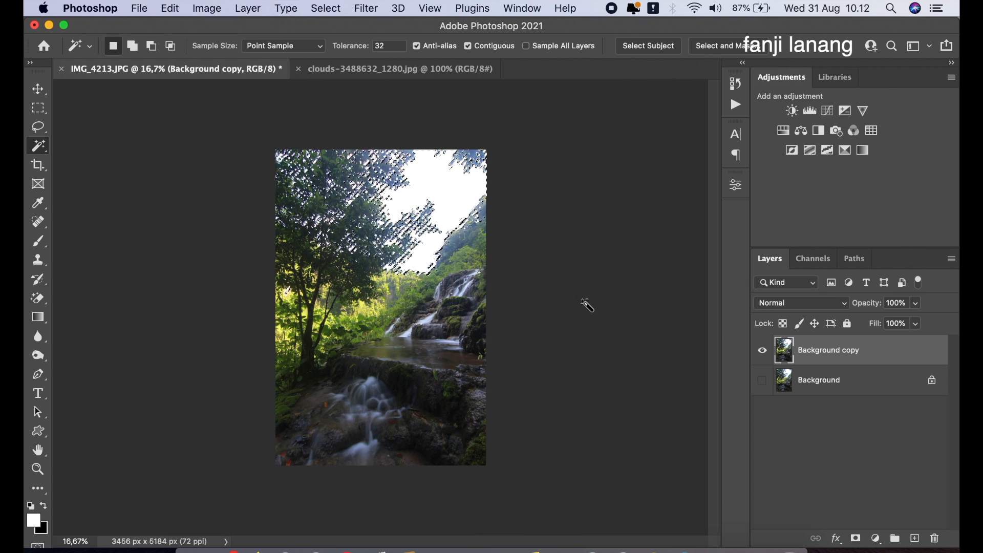
- With the Quick Selection tool in subtract mode, remove parts of the waterfall and foliage from the sky selection
right_click(43, 148)
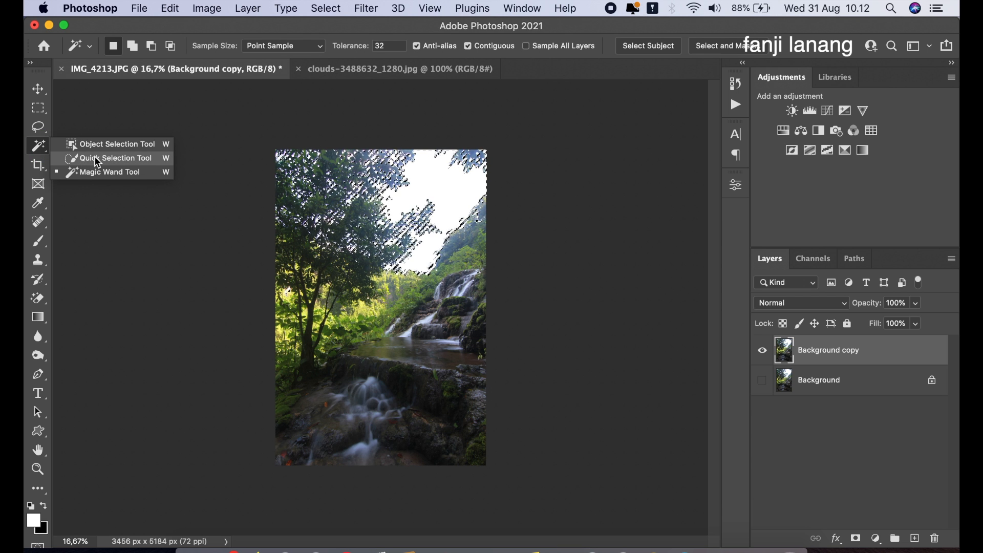
left_click(113, 163)
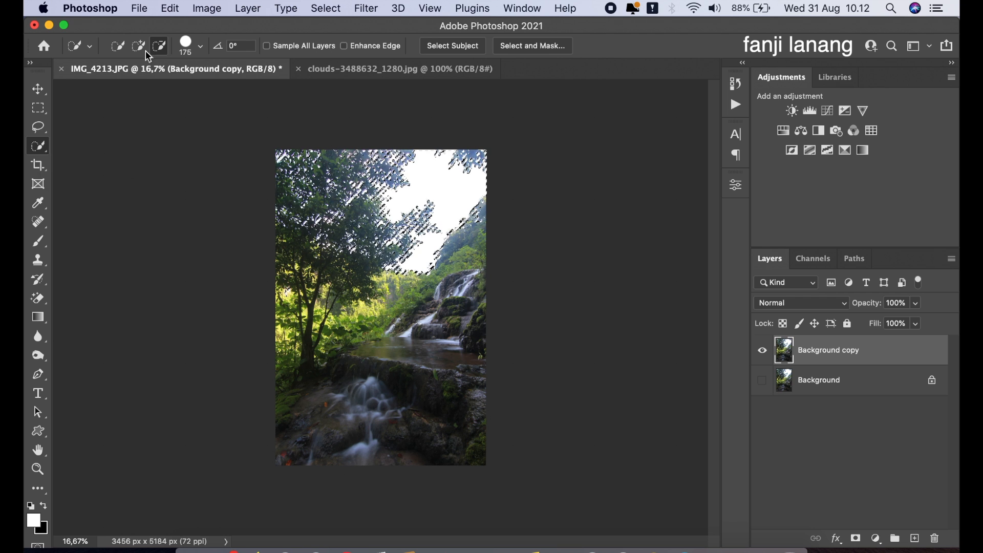
left_click(119, 47)
left_click(162, 45)
left_click(420, 330)
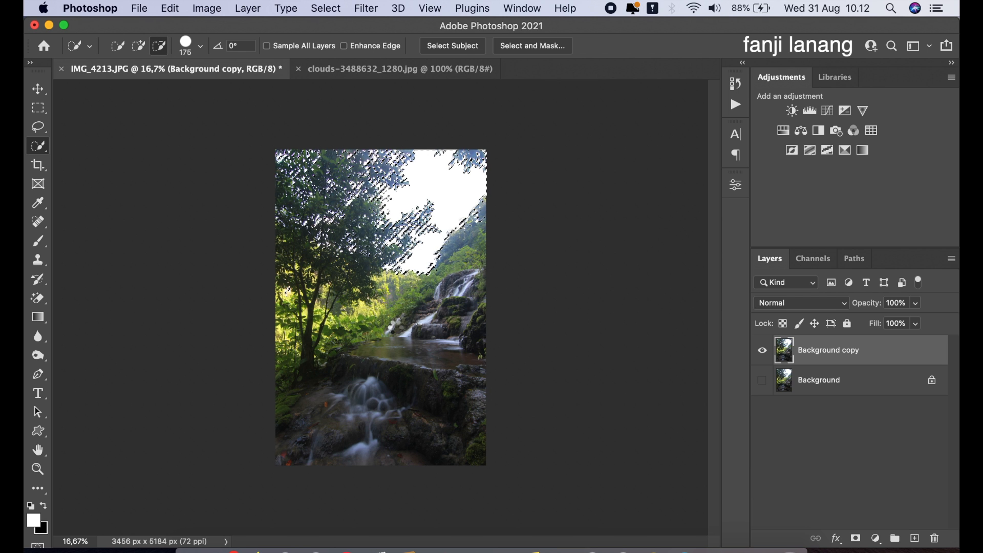
left_click(398, 331)
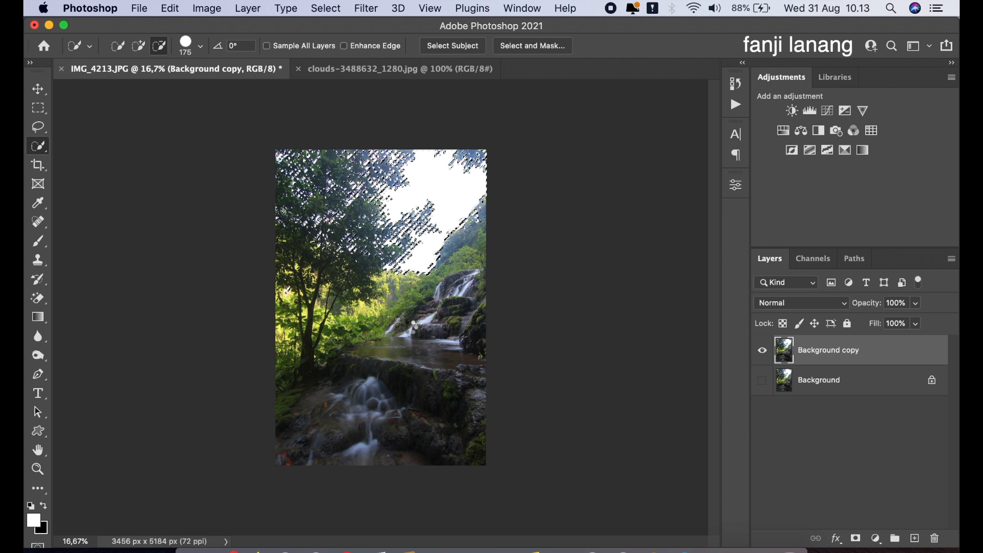
left_click(292, 296)
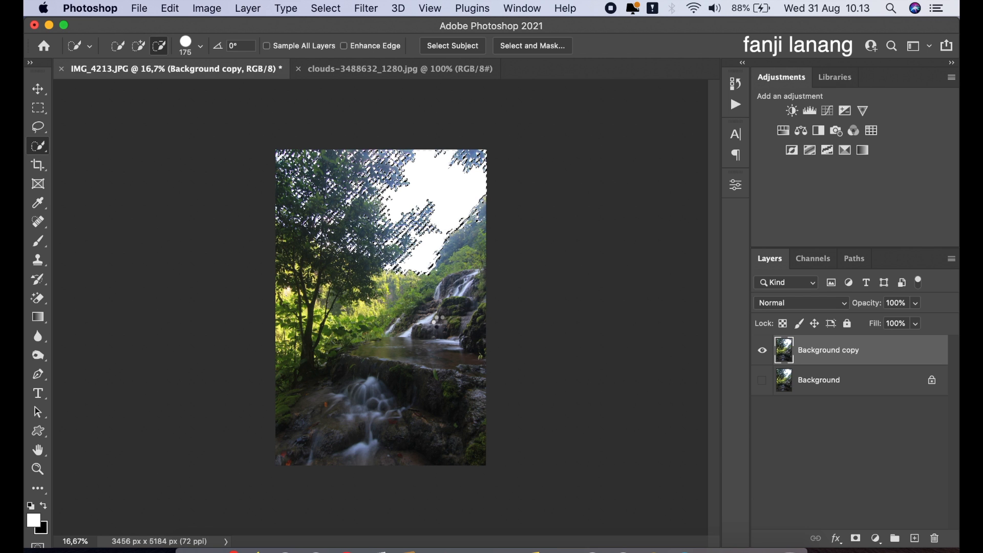
left_click(429, 323)
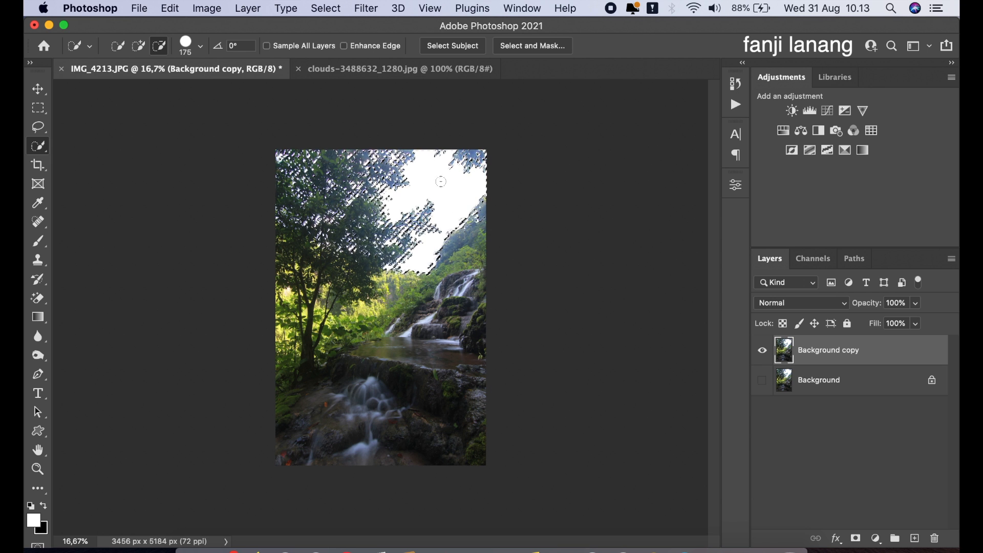
- Expand the selection by 3 pixels
left_click(332, 9)
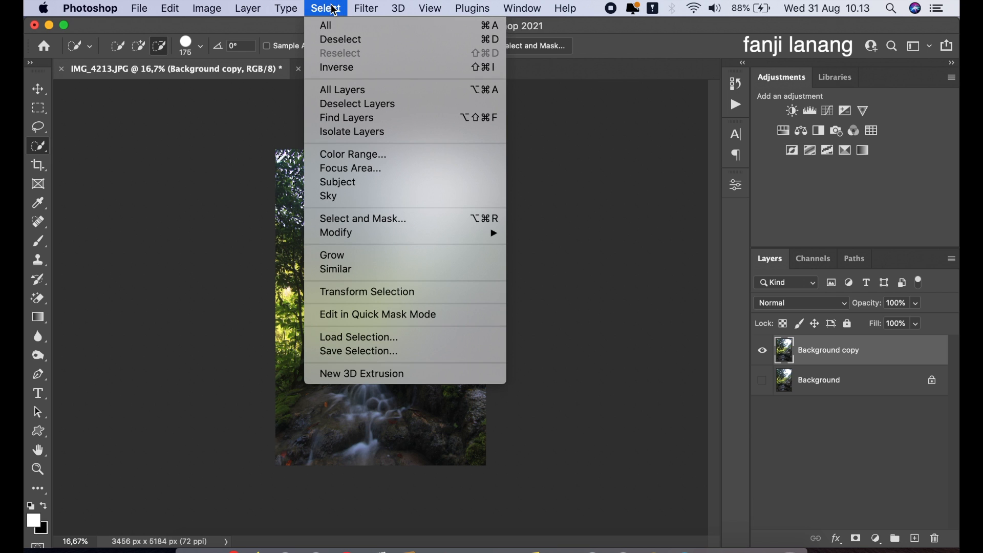
mouse_move(489, 234)
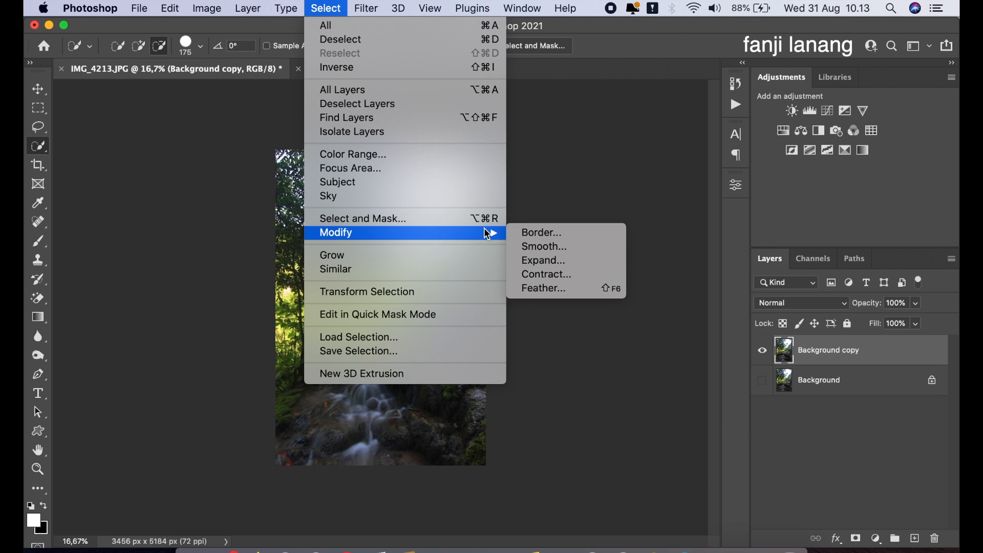
left_click(565, 267)
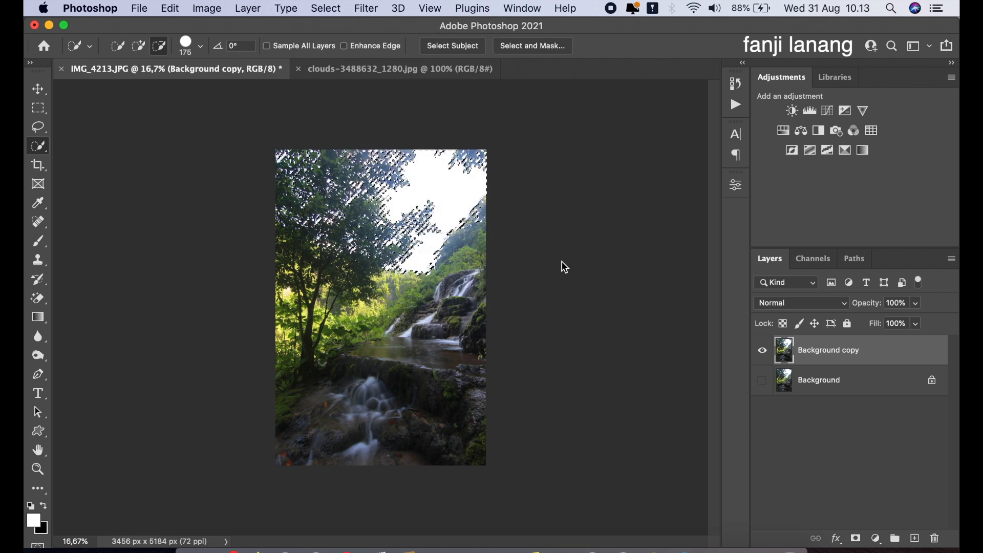
left_click(468, 269)
left_click_drag(468, 270, 448, 274)
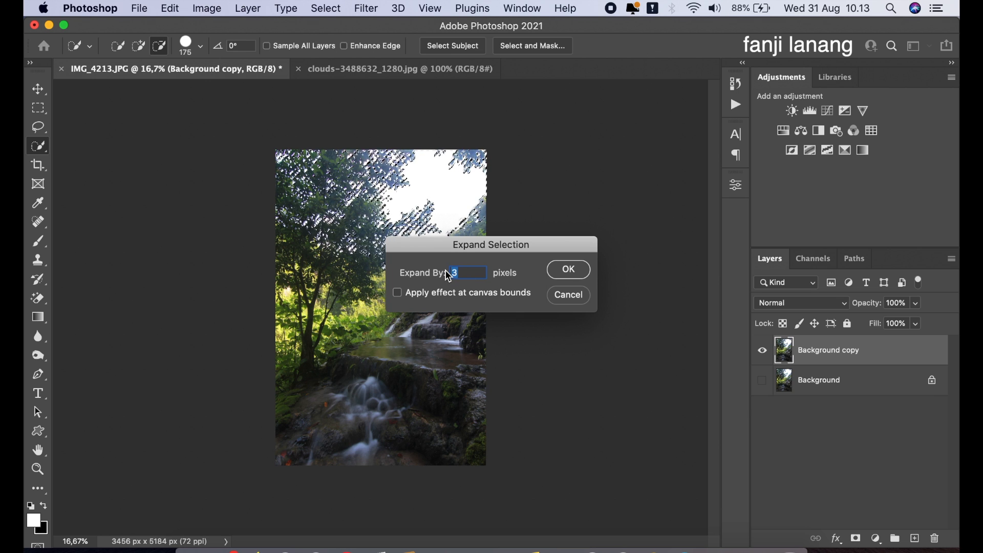
type("3")
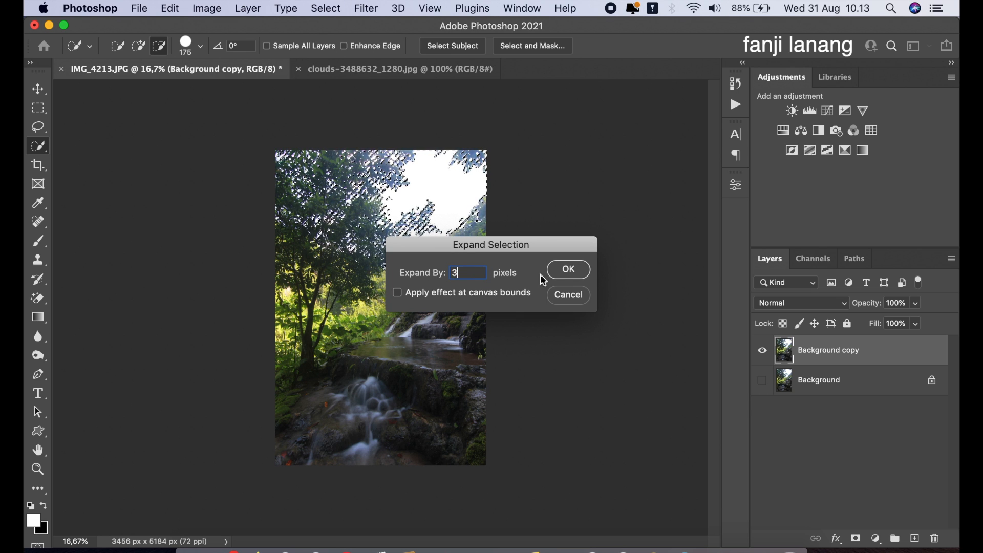
left_click(567, 270)
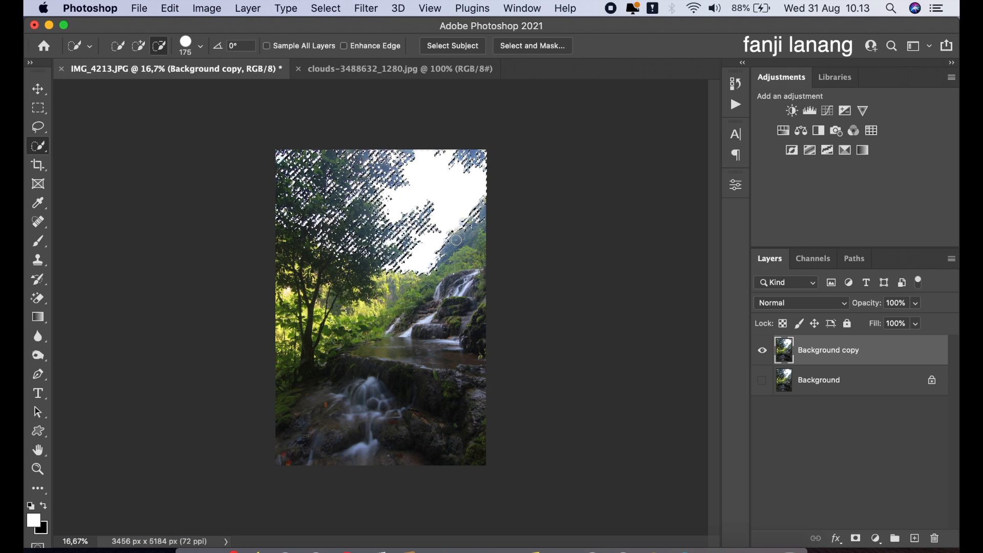
- Invert the selection and add a layer mask to the duplicated layer to hide the sky
right_click(451, 203)
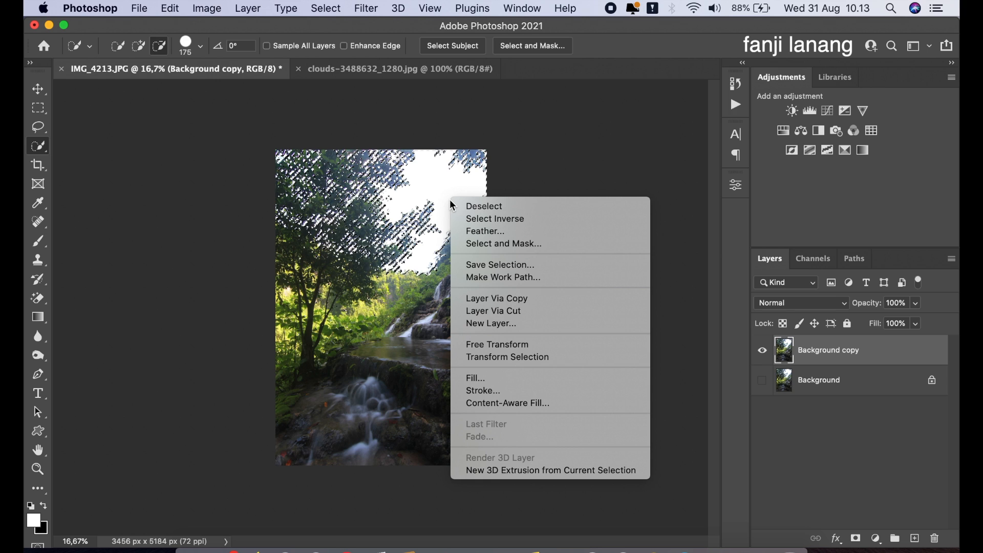
left_click(473, 222)
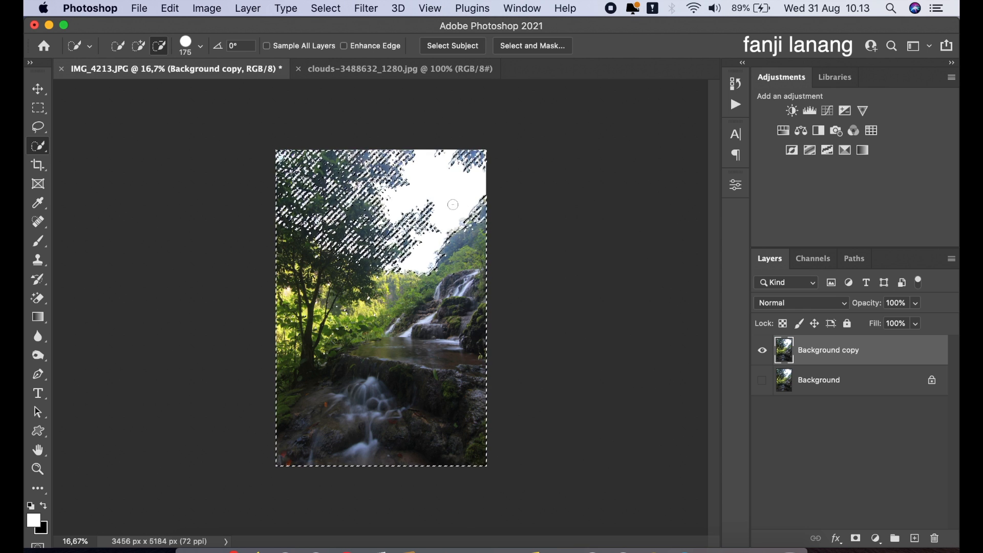
left_click(855, 540)
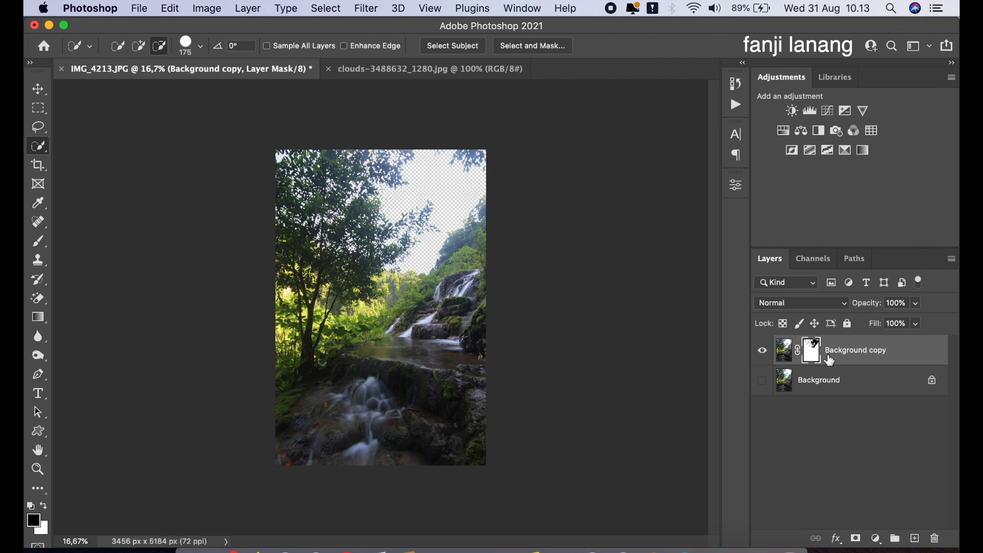
- Bring the clouds image into the waterfall document as a new layer
left_click(396, 69)
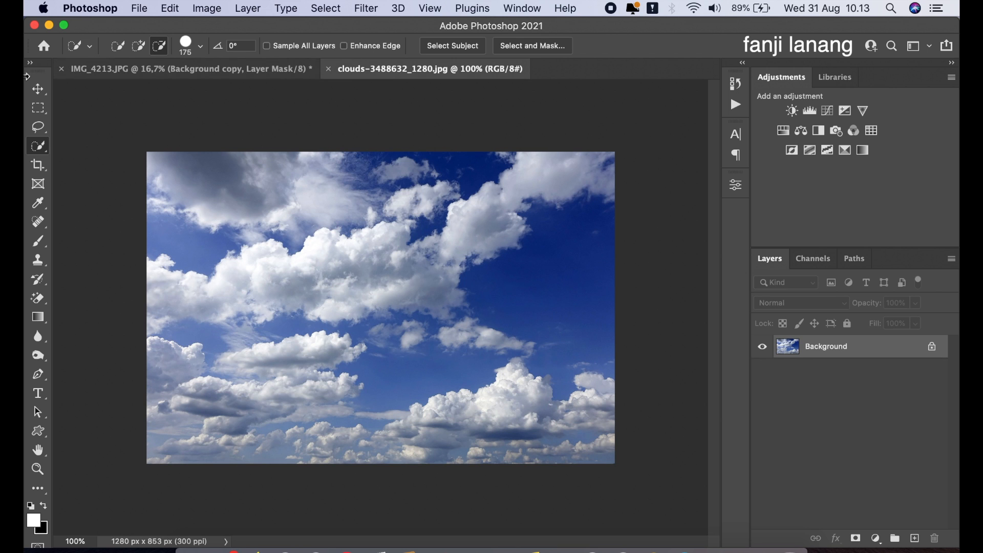
left_click(38, 90)
left_click_drag(373, 241, 347, 273)
left_click_drag(302, 242, 257, 210)
left_click_drag(383, 211, 494, 136)
left_click_drag(382, 293, 378, 308)
left_click_drag(395, 247, 424, 251)
left_click(767, 45)
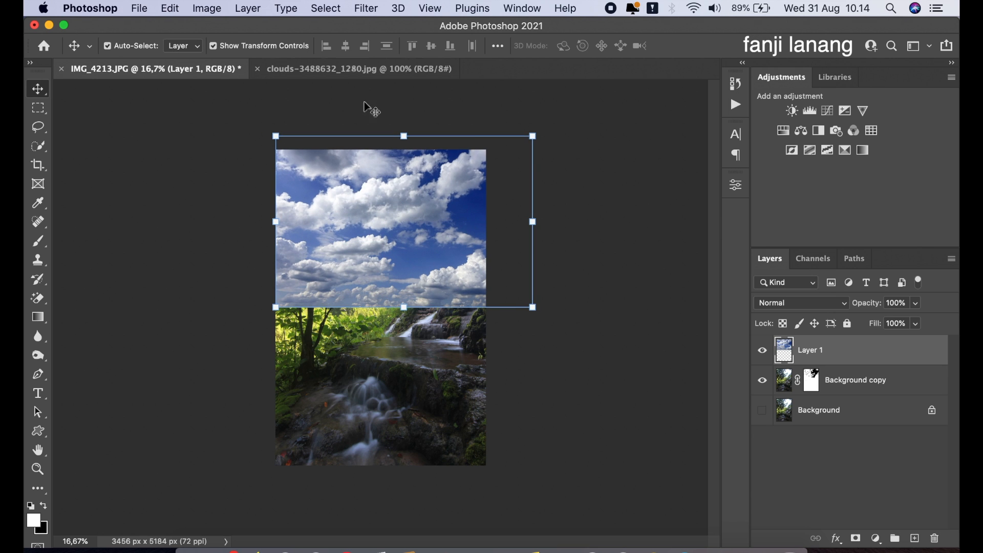
- Apply a Radial Blur with Zoom method and amount 10 to the clouds layer, adjusting the blur centre
left_click(365, 10)
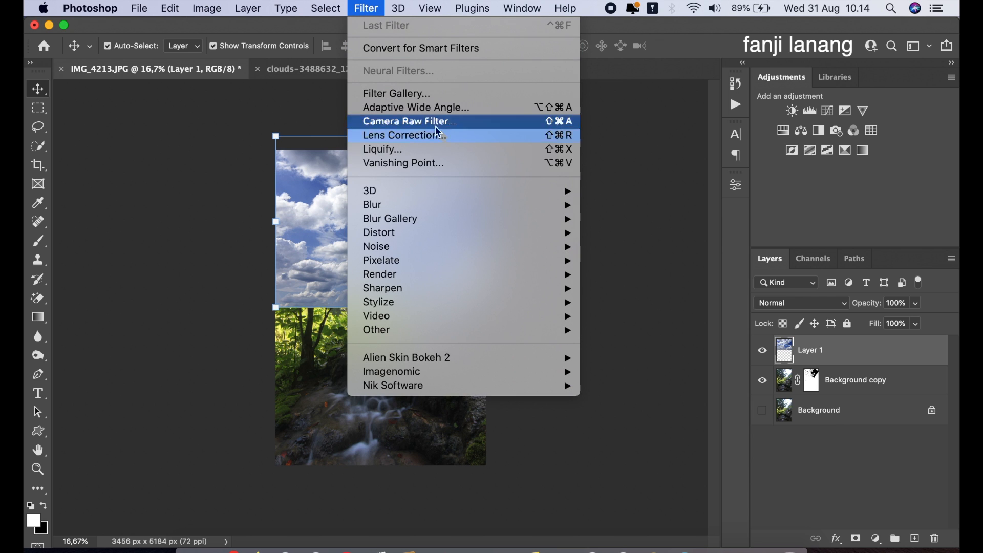
mouse_move(506, 205)
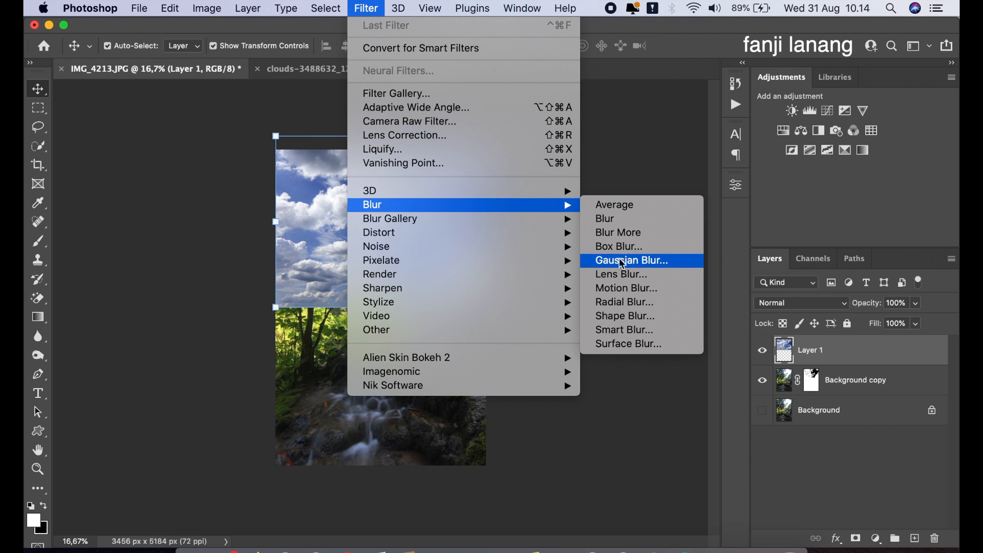
left_click(624, 302)
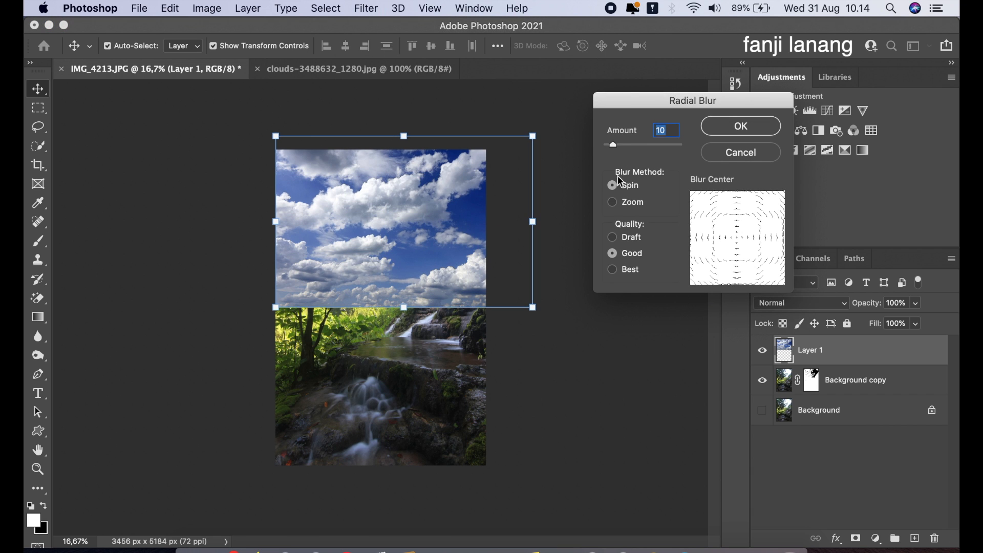
left_click(613, 203)
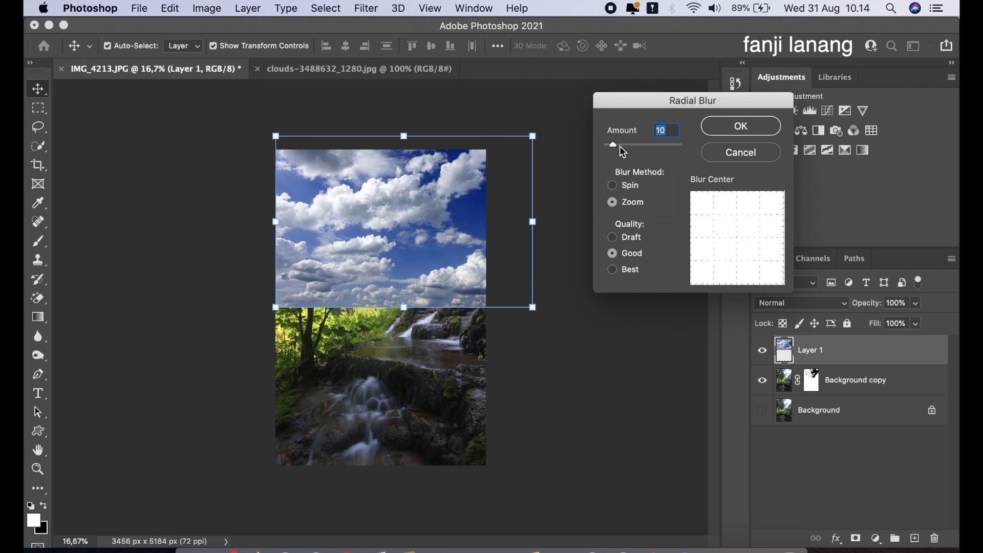
left_click_drag(619, 146, 617, 147)
left_click(735, 239)
left_click_drag(735, 240, 730, 248)
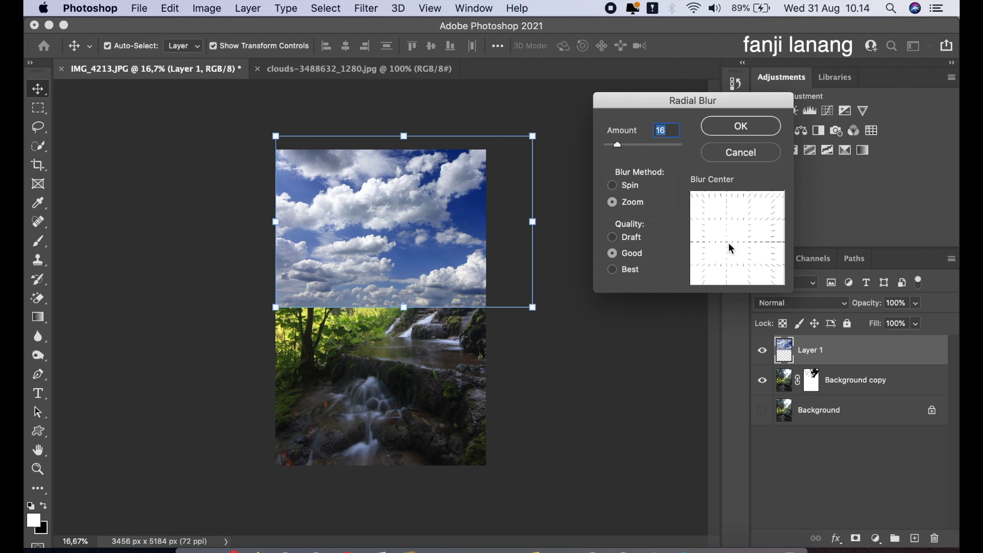
left_click(771, 129)
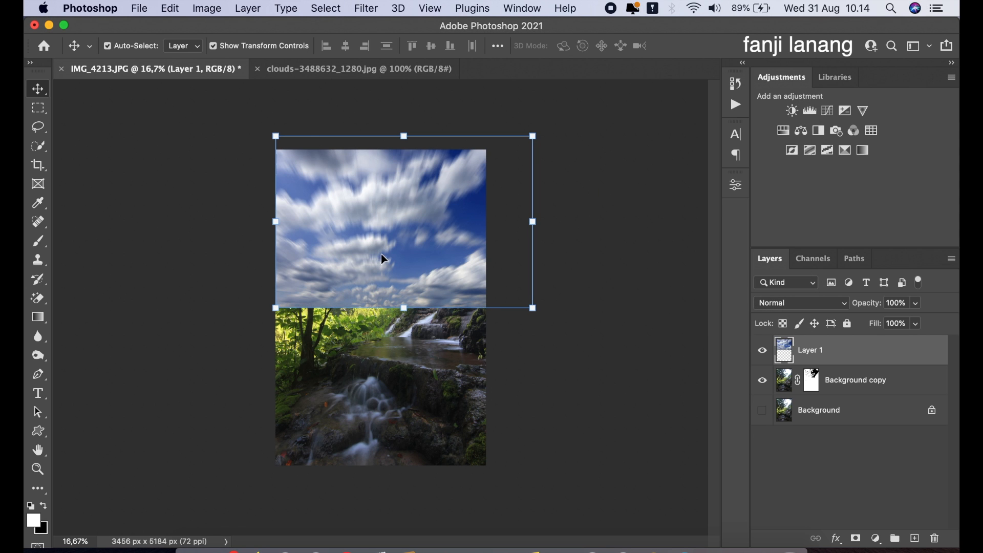
- Place the clouds layer beneath the masked duplicate layer and feather that layer mask to 96,9 px
left_click_drag(834, 363, 832, 398)
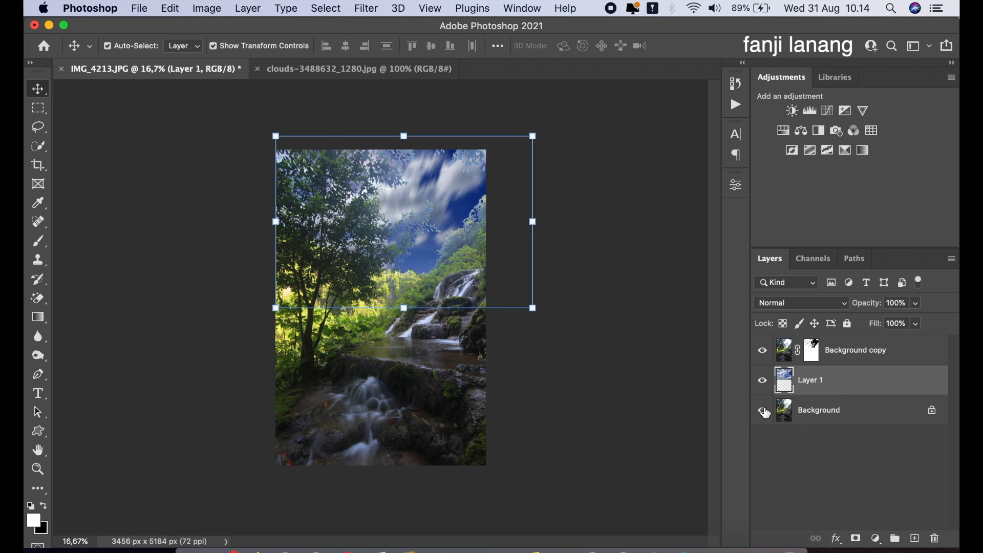
double_click(811, 350)
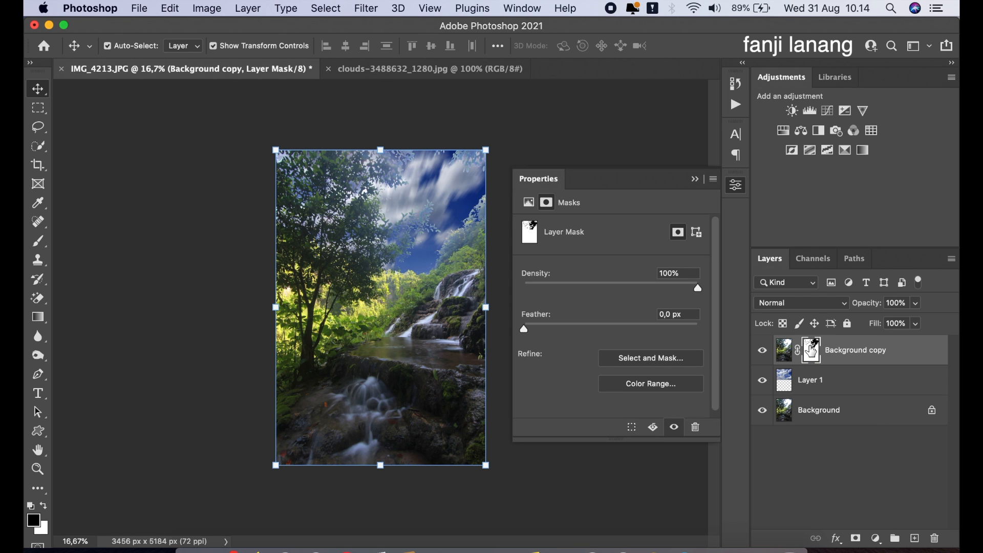
left_click_drag(608, 326, 652, 325)
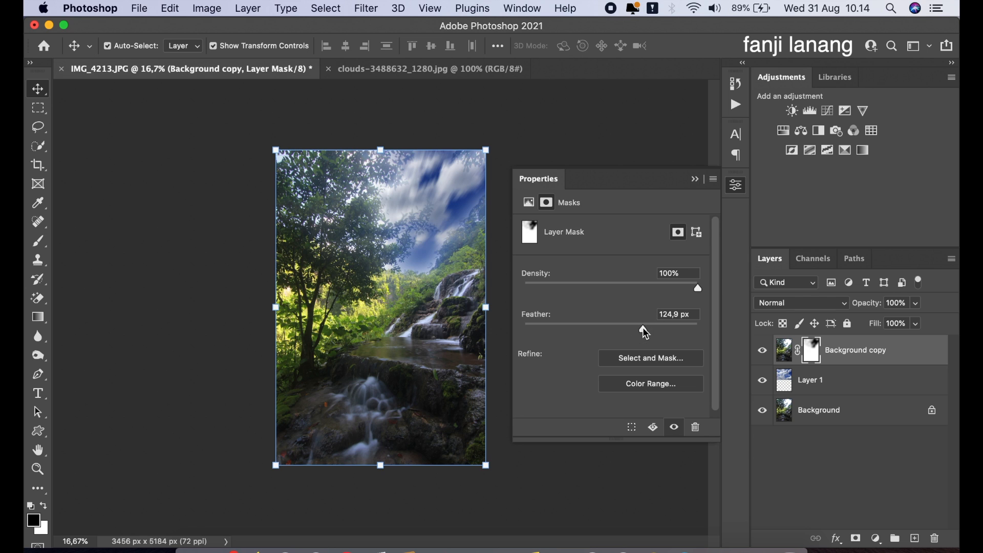
mouse_move(644, 328)
left_mouse_down()
mouse_move(628, 327)
mouse_move(636, 331)
left_mouse_up()
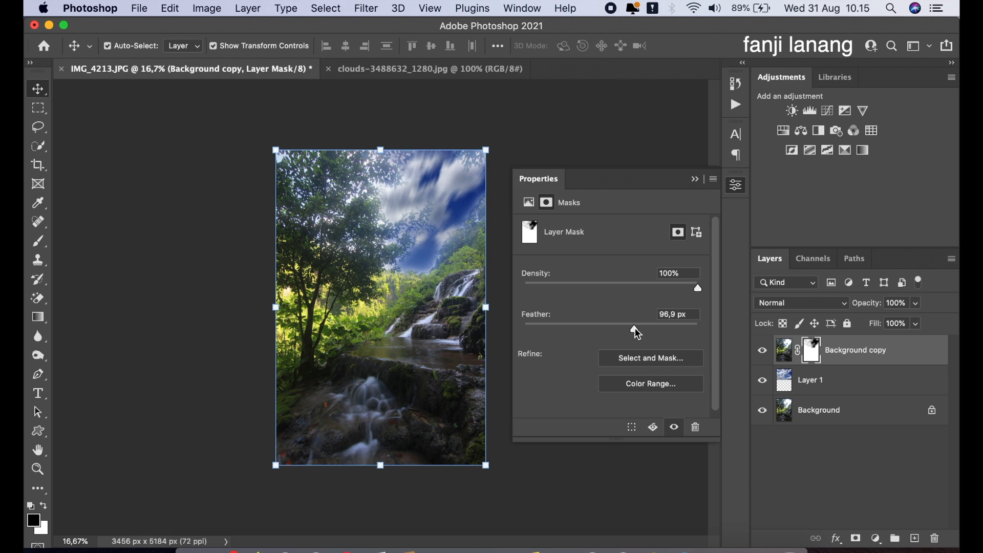
left_click(694, 179)
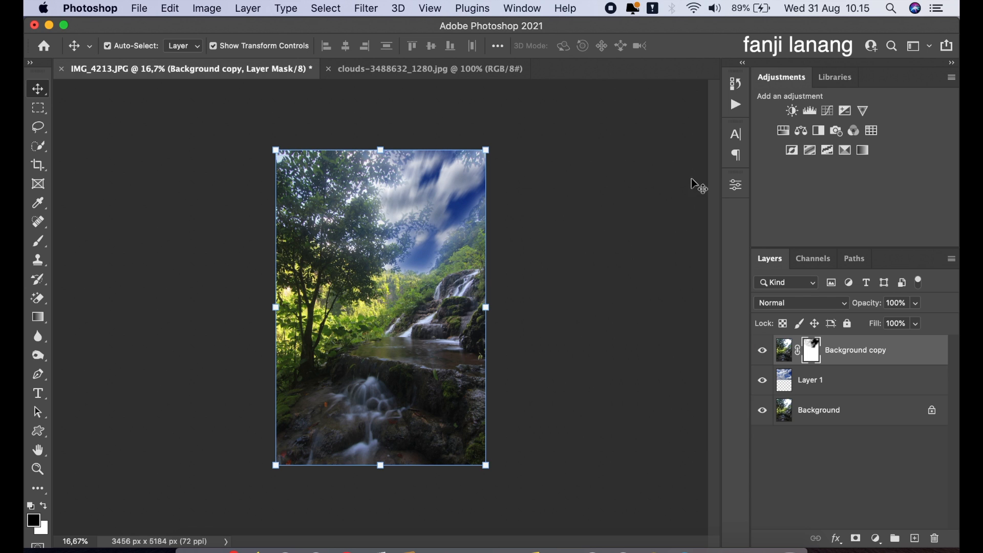
- Toggle the visibility of the clouds layer and the masked duplicate layer to compare the sky replacement
left_click(762, 381)
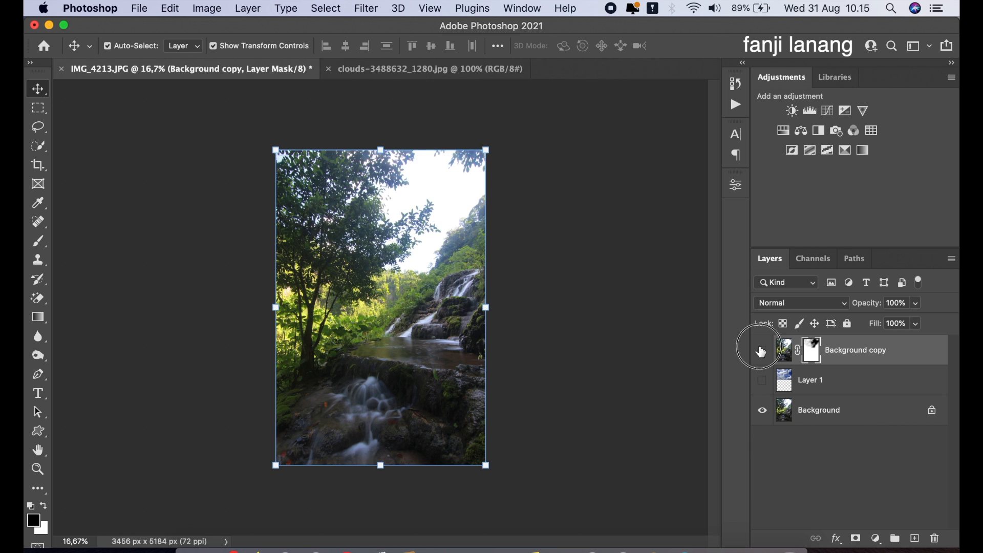
left_click(762, 351)
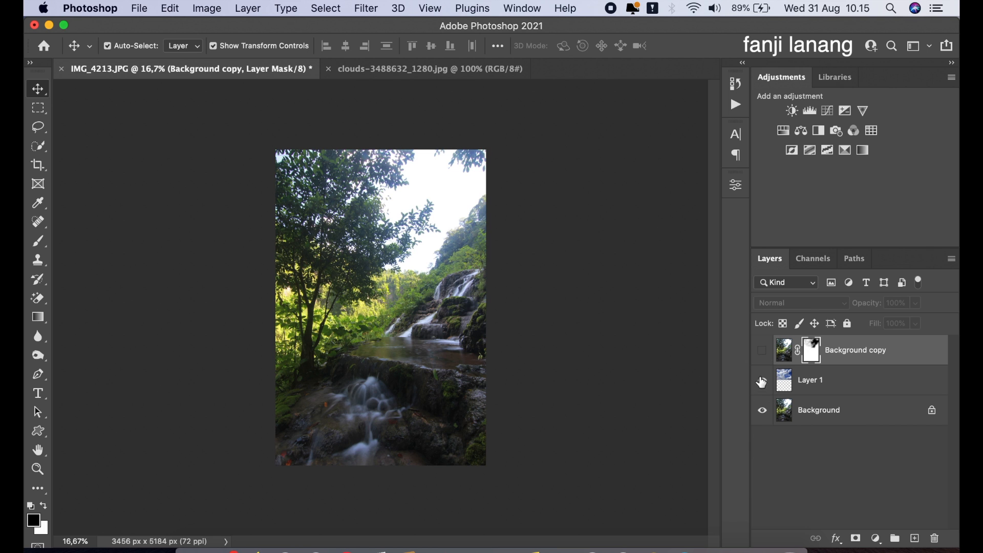
left_click(762, 380)
left_click(762, 353)
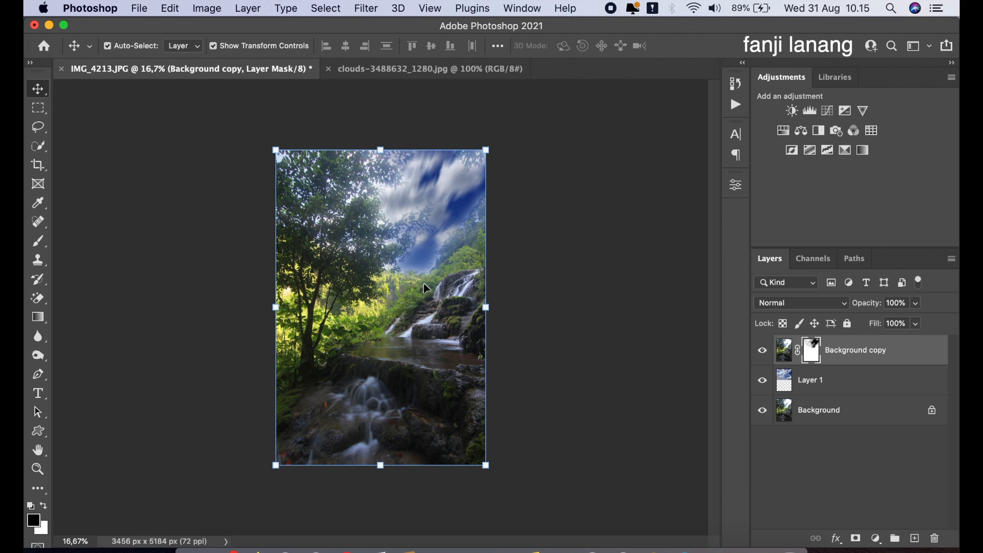
- Create a new empty layer on top and fill it with a merged copy of the image using Apply Image
left_click(915, 538)
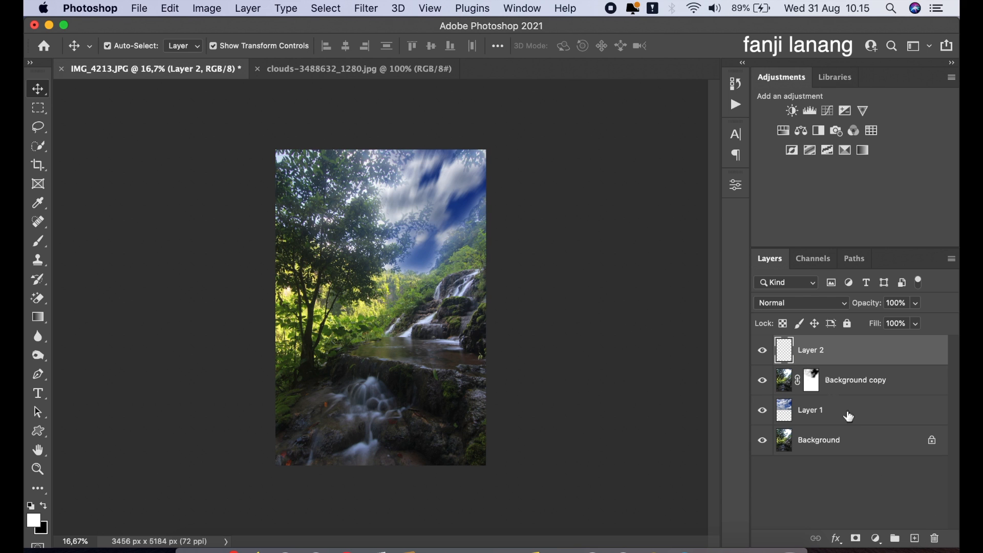
left_click(207, 8)
left_click(314, 227)
left_click(439, 233)
left_click(447, 200)
left_click(609, 159)
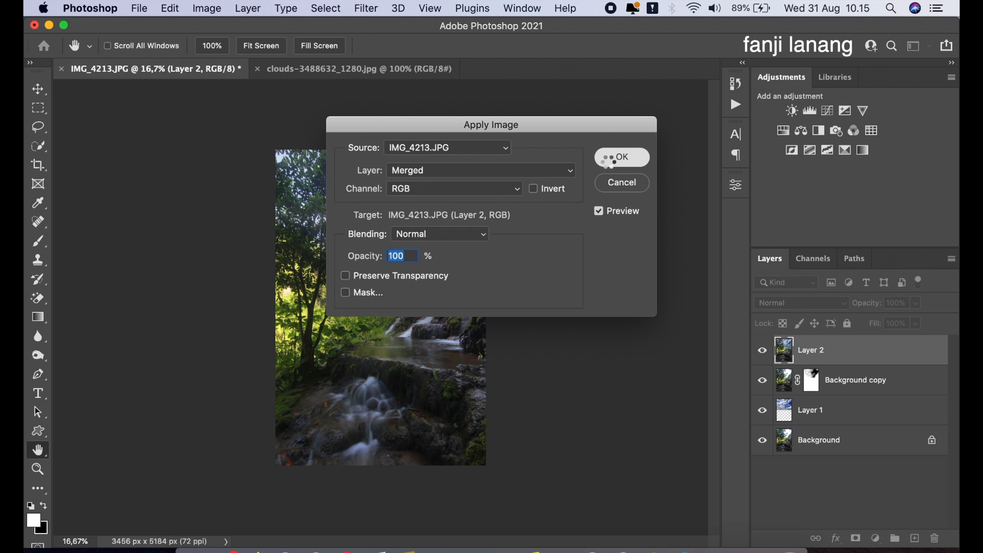
key("v")
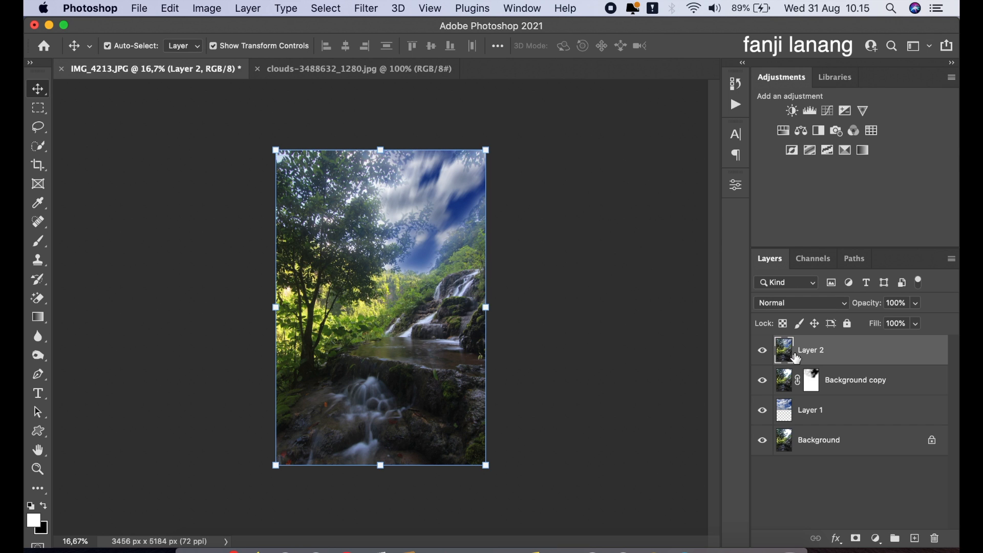
- Apply Shadows/Highlights to the merged layer with Shadows 31% and Highlights 5%, and compare it by toggling the layer
left_click(212, 9)
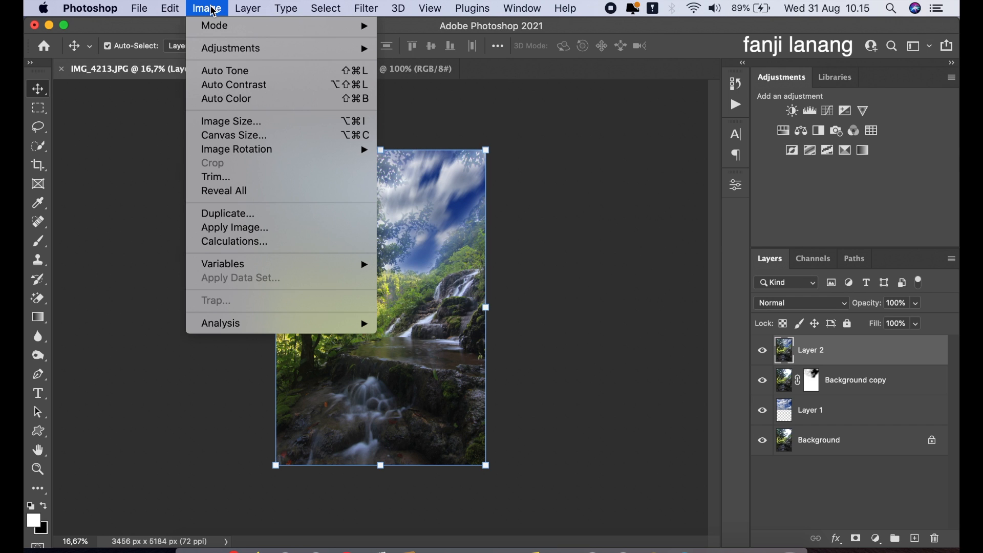
mouse_move(236, 50)
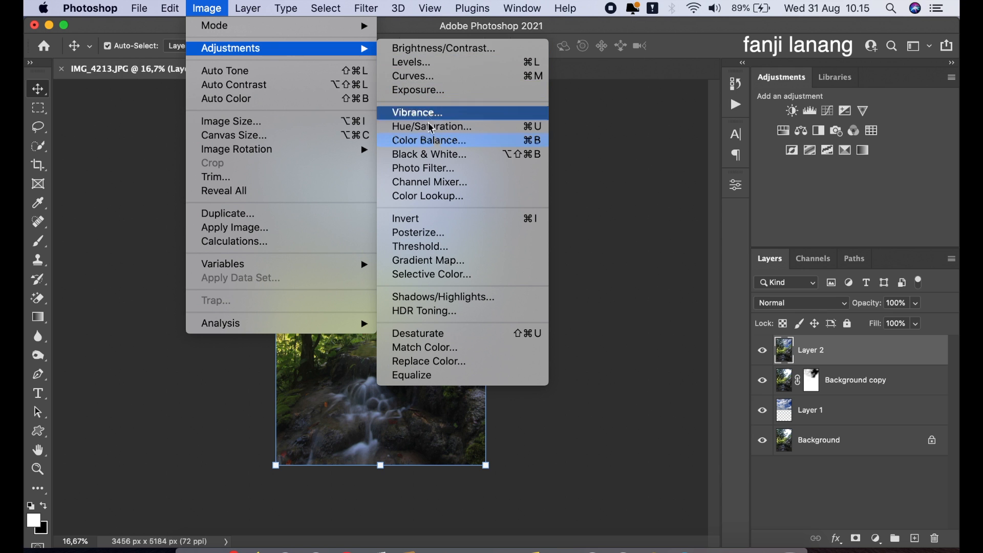
left_click(481, 295)
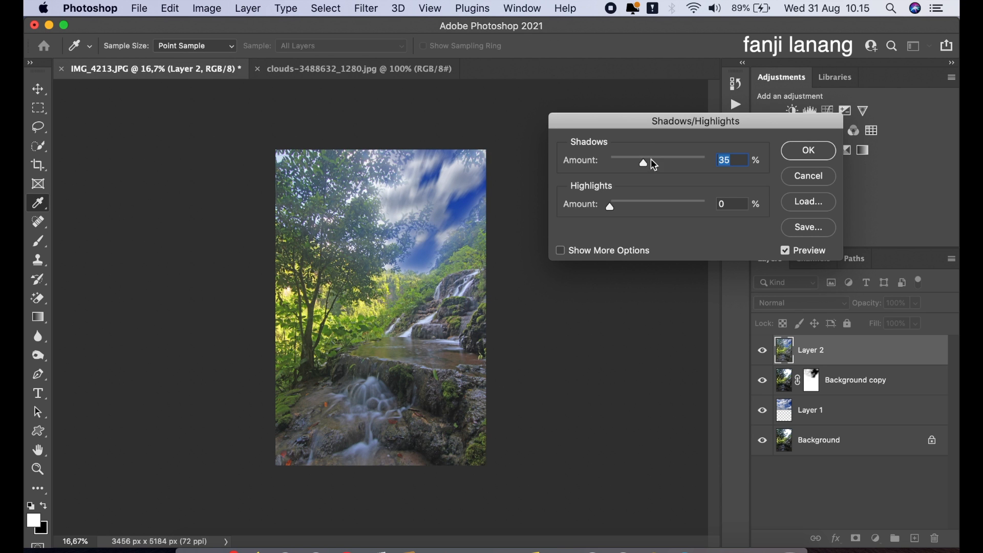
left_click_drag(655, 164, 648, 166)
left_click_drag(640, 204, 617, 224)
left_click_drag(646, 163, 641, 165)
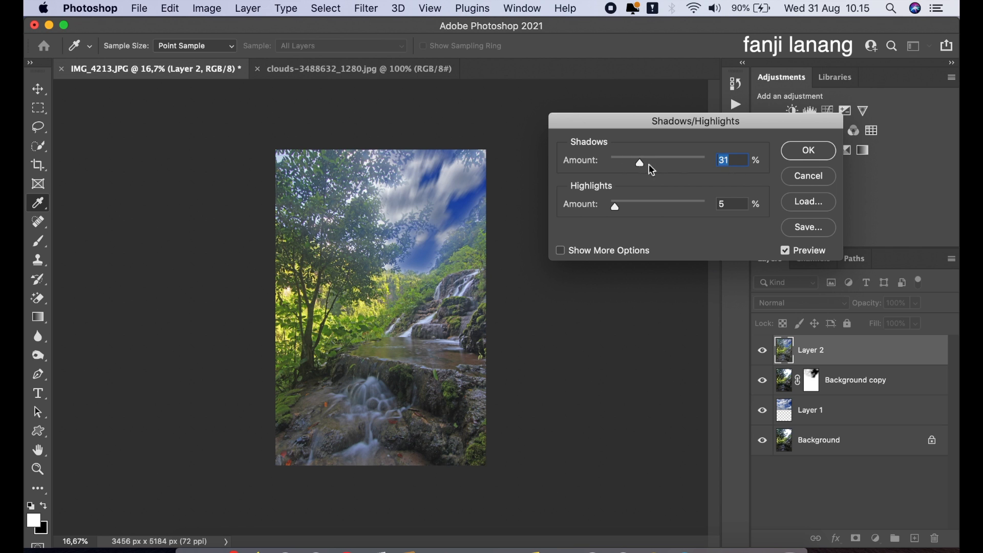
left_click(809, 150)
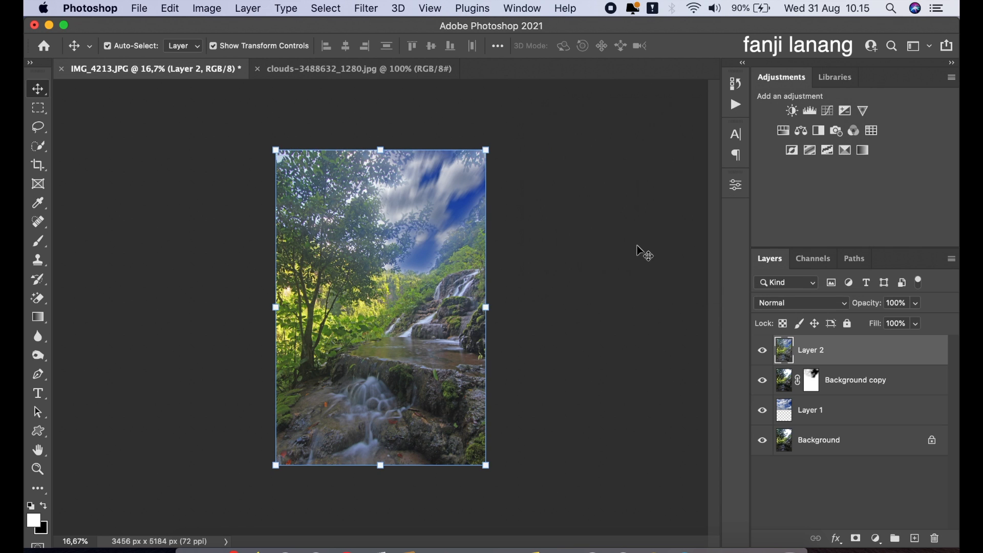
left_click(762, 356)
left_click(761, 355)
- Add a Brightness/Contrast adjustment layer with contrast set to 35
left_click(876, 538)
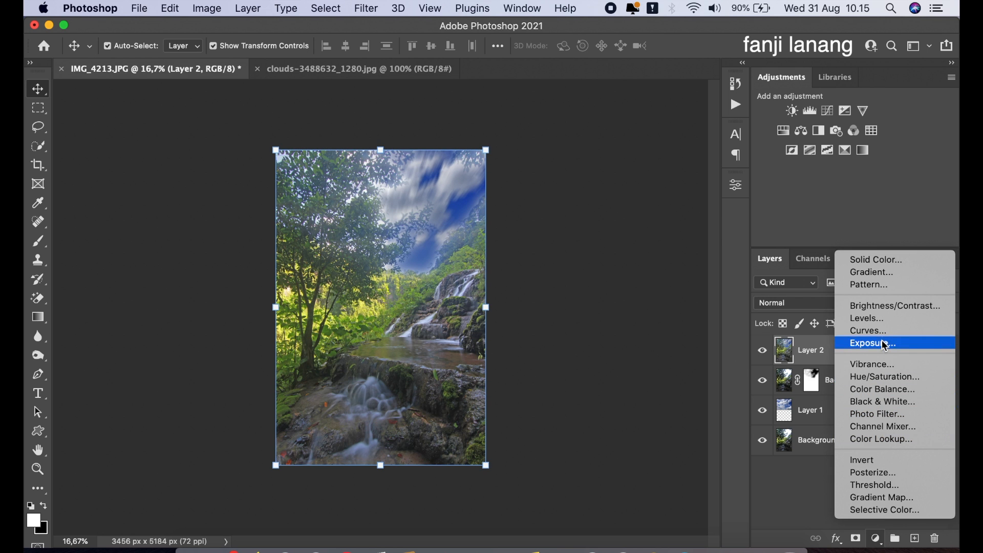
left_click(889, 309)
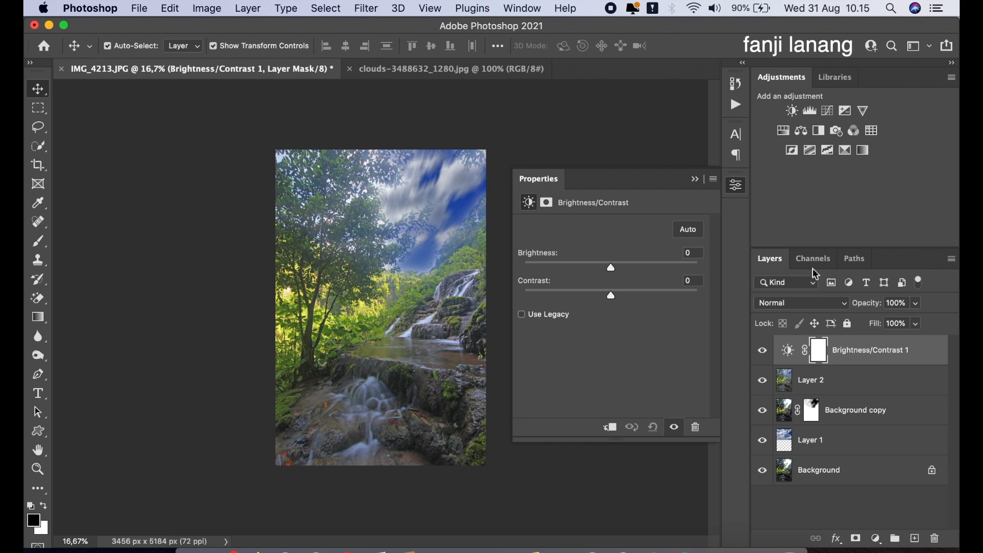
left_click(641, 294)
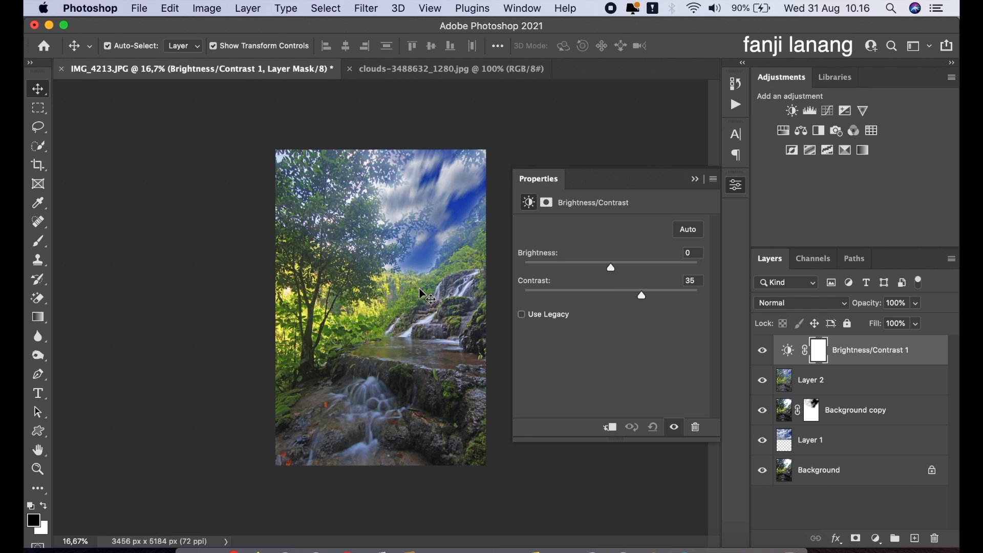
left_click(697, 179)
- Add a Vibrance adjustment layer and raise its vibrance and saturation slightly
left_click(877, 538)
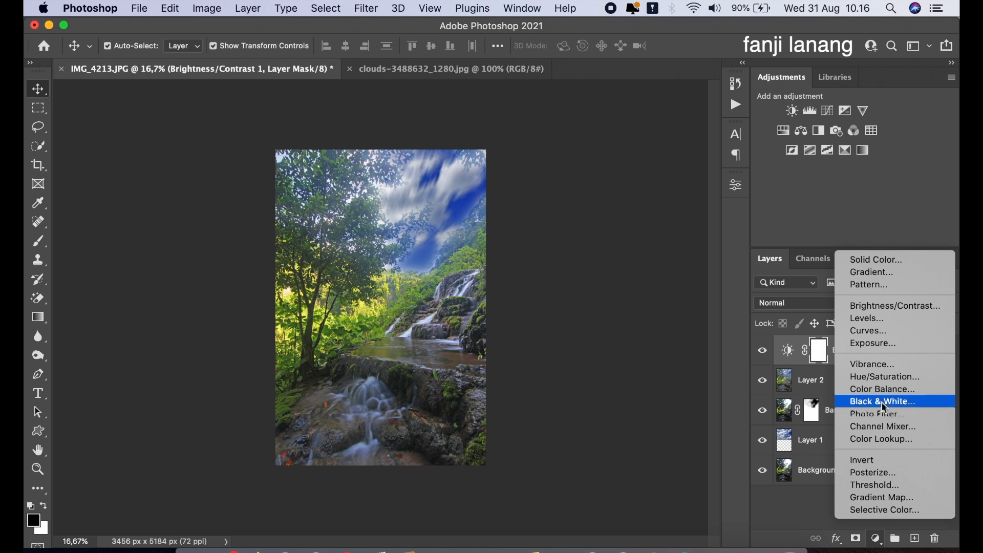
left_click(882, 365)
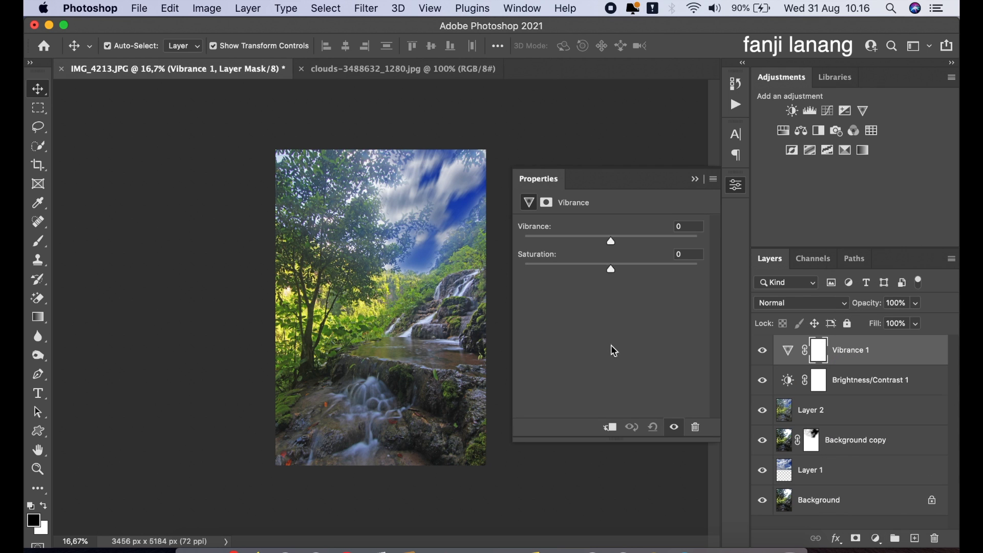
left_click(616, 238)
left_click(616, 267)
left_click(695, 179)
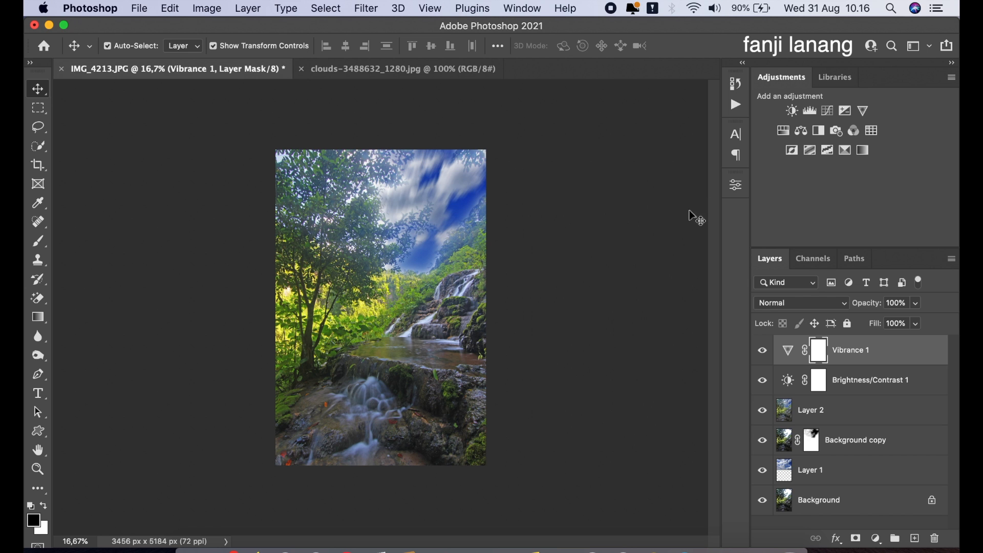
- Add a Levels adjustment layer and set the black input level to 14
left_click(875, 538)
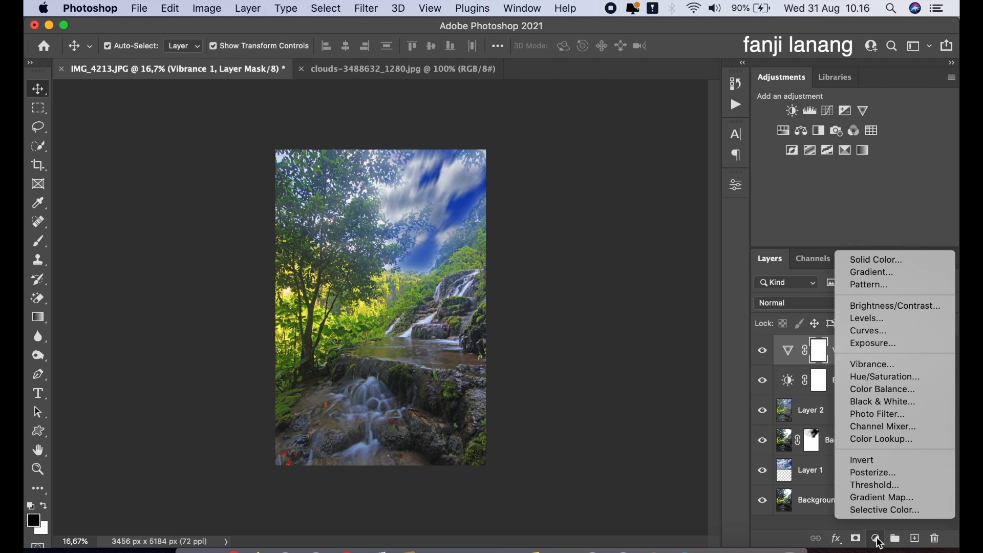
left_click(899, 322)
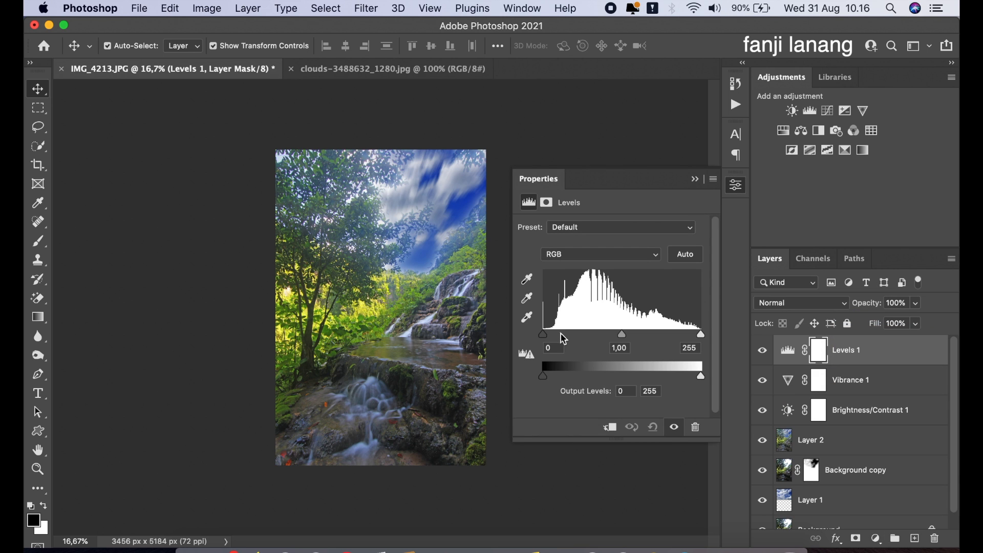
left_click_drag(544, 336, 554, 338)
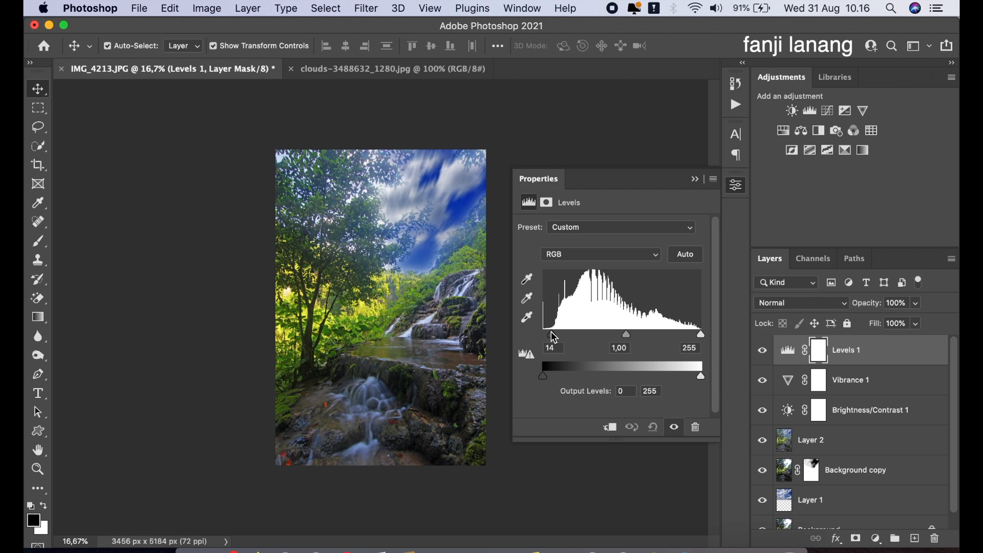
left_click(695, 181)
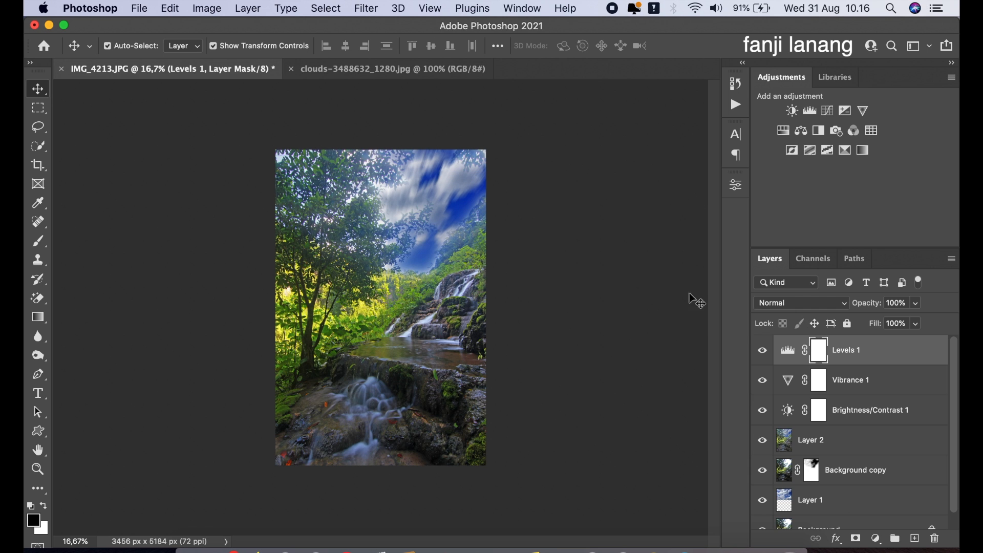
- On a new top layer, prepare a white signature brush enlarged to size 600 for stamping a watermark
left_click(915, 538)
key("x")
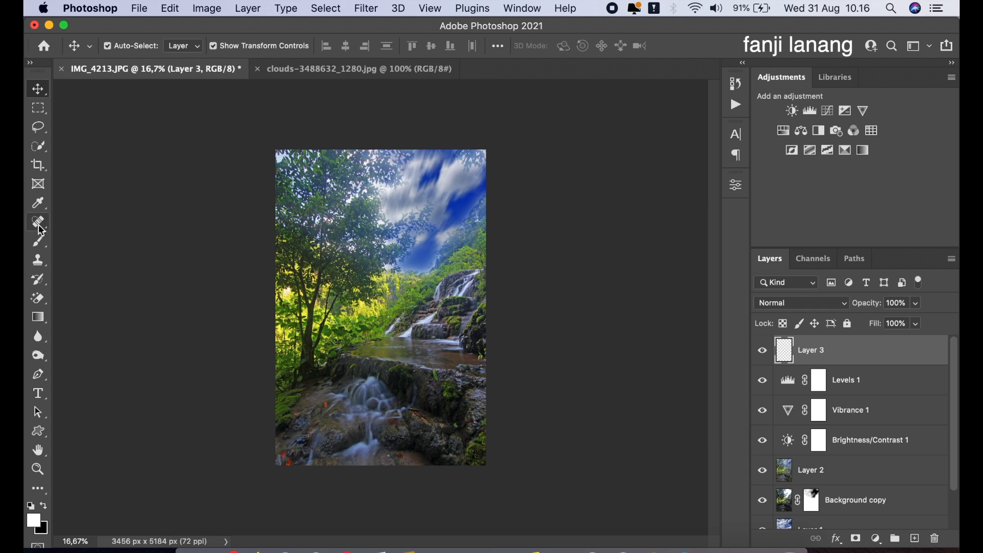
left_click(38, 241)
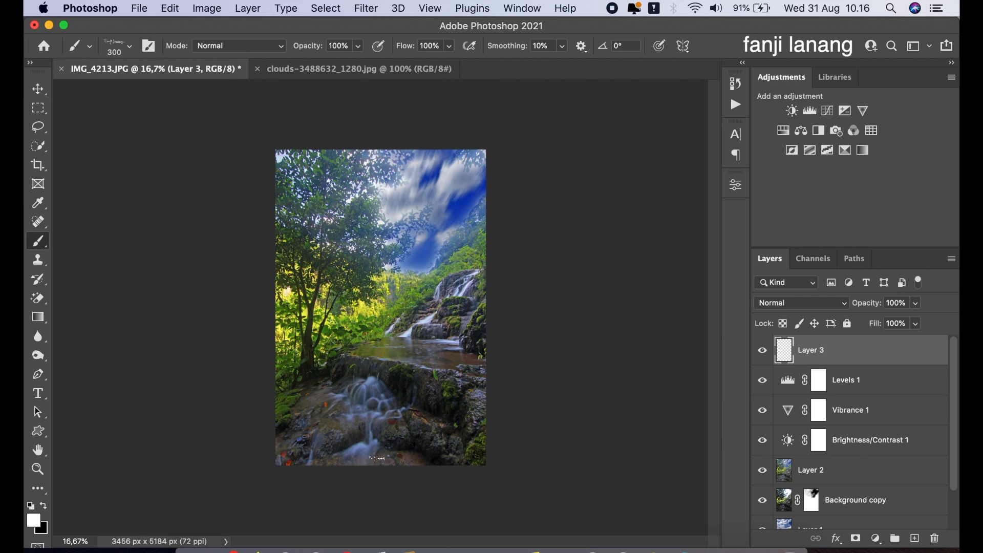
key("bracketright")
key("bracketright")
key("bracketright")
key("bracketright")
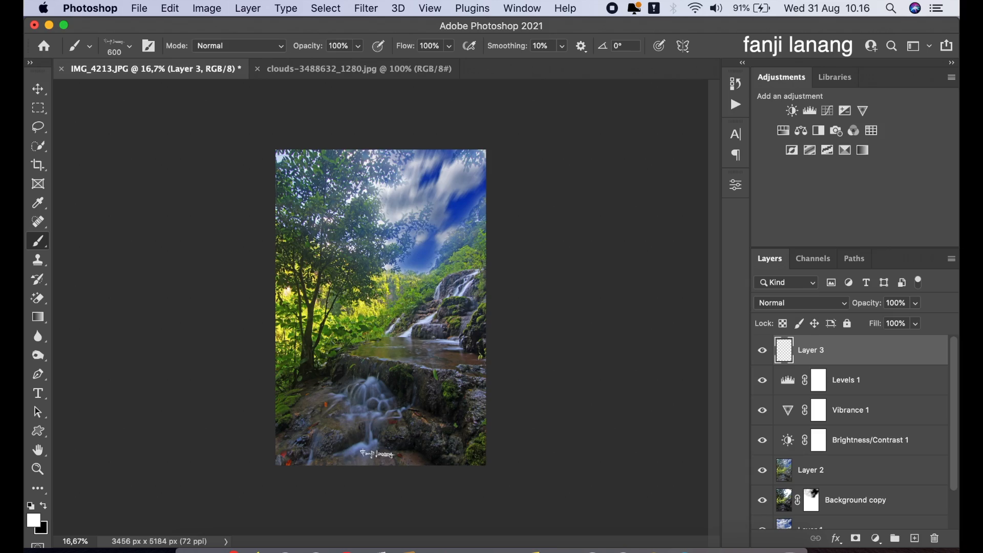